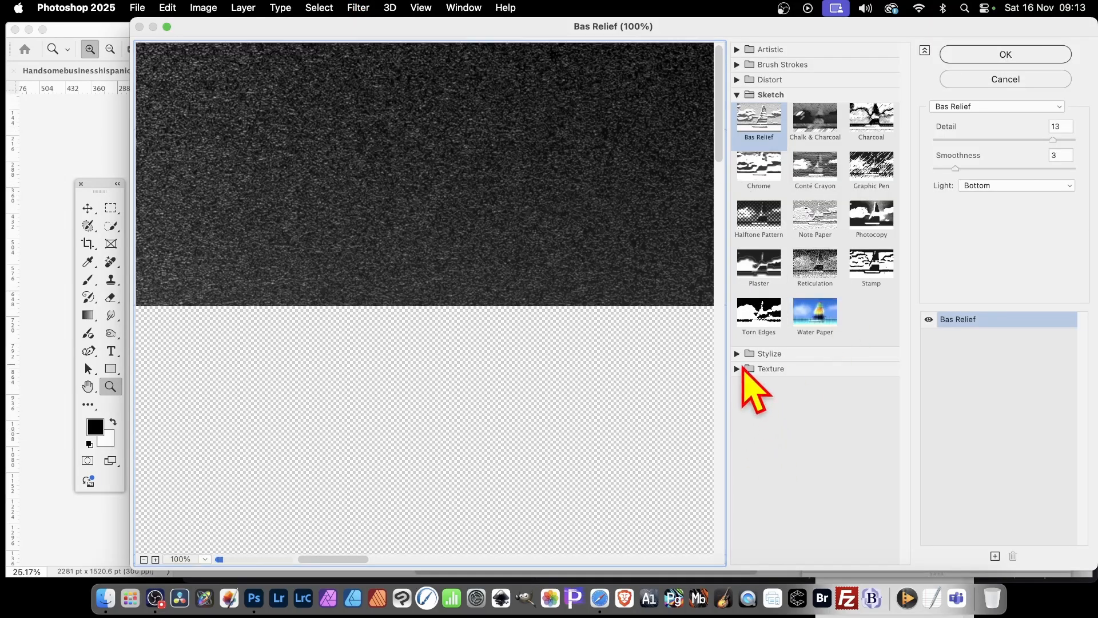
- Choose the Texturizer filter from the Texture category and load the GX06_Paint1_001.psd texture
click(745, 368)
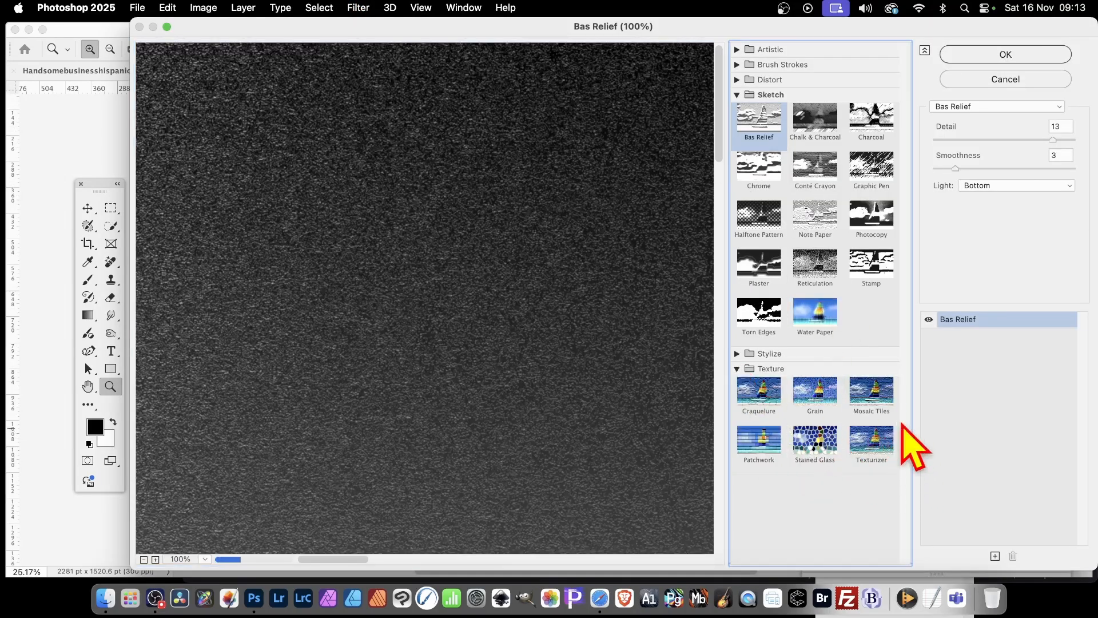
click(881, 435)
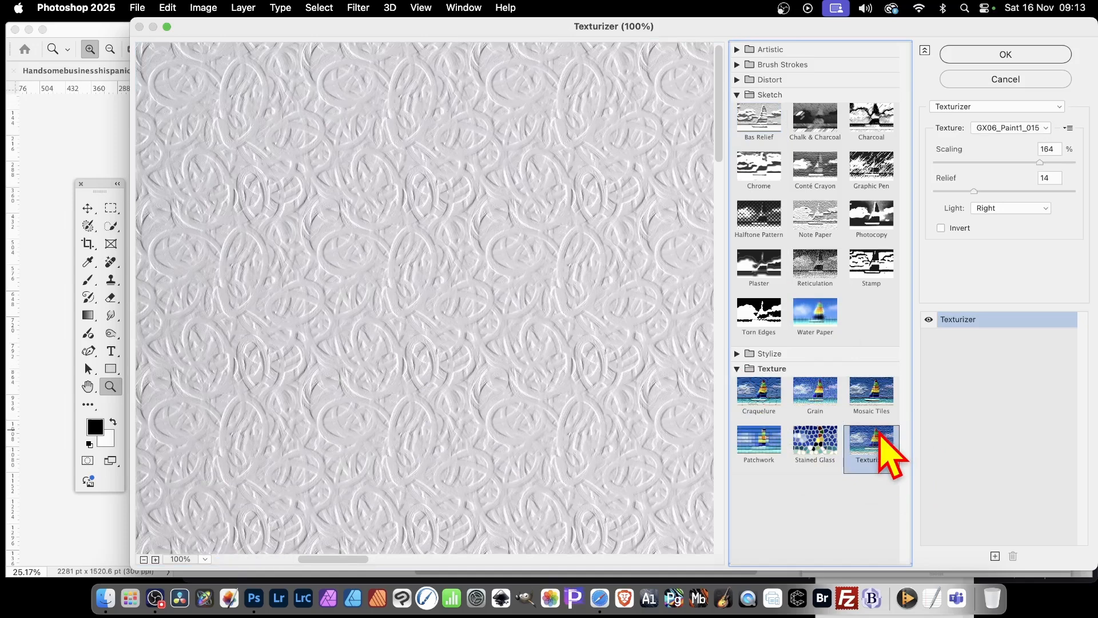
click(1000, 127)
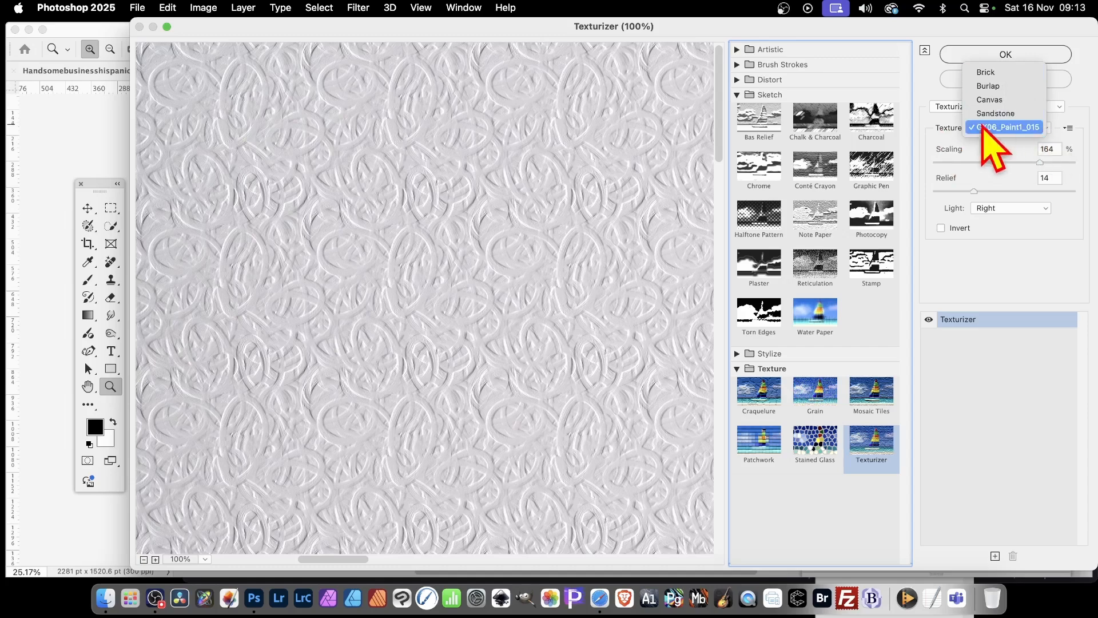
click(1068, 127)
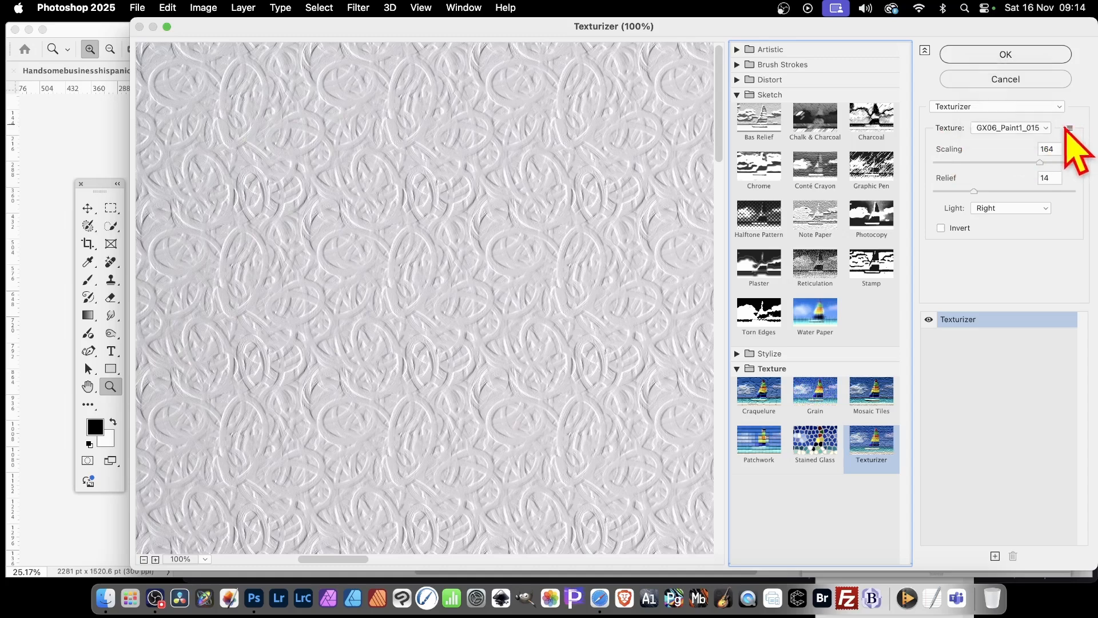
click(1067, 127)
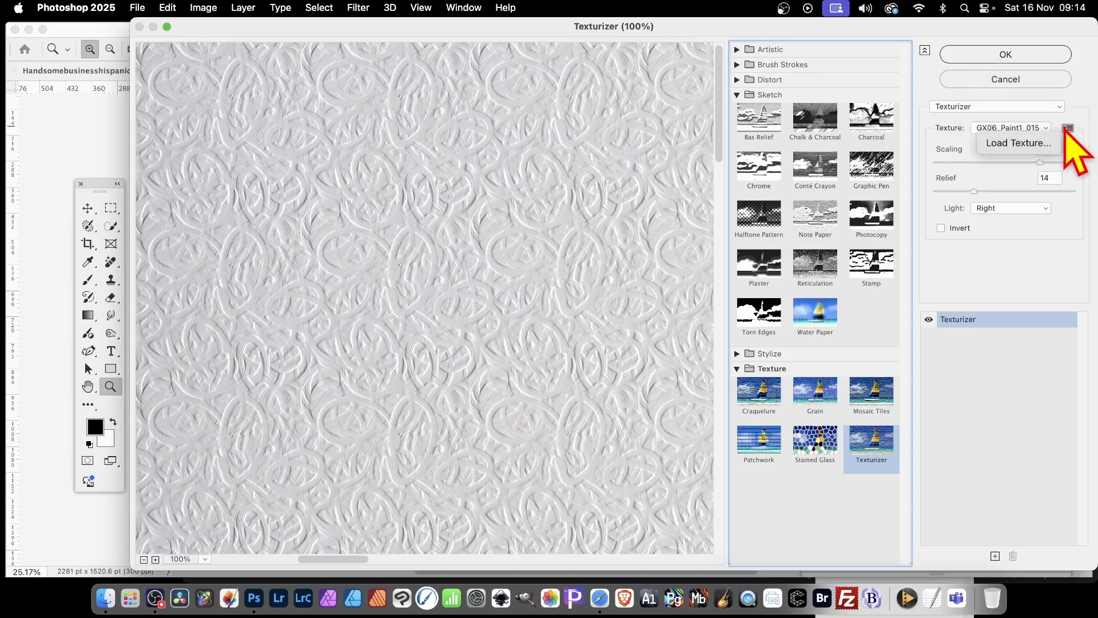
click(1024, 144)
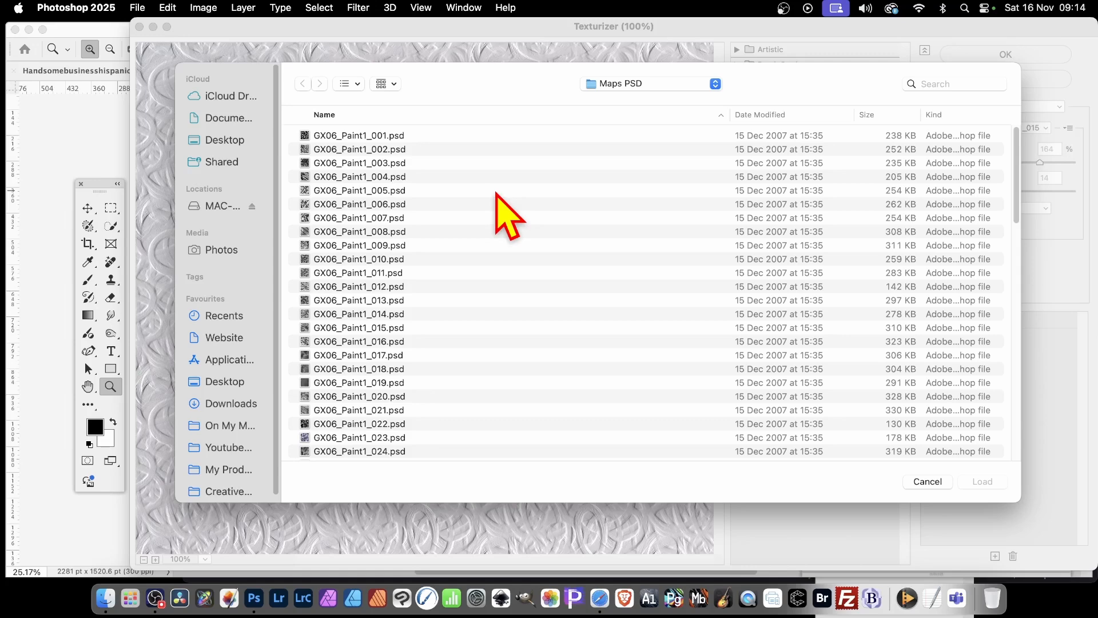
click(344, 135)
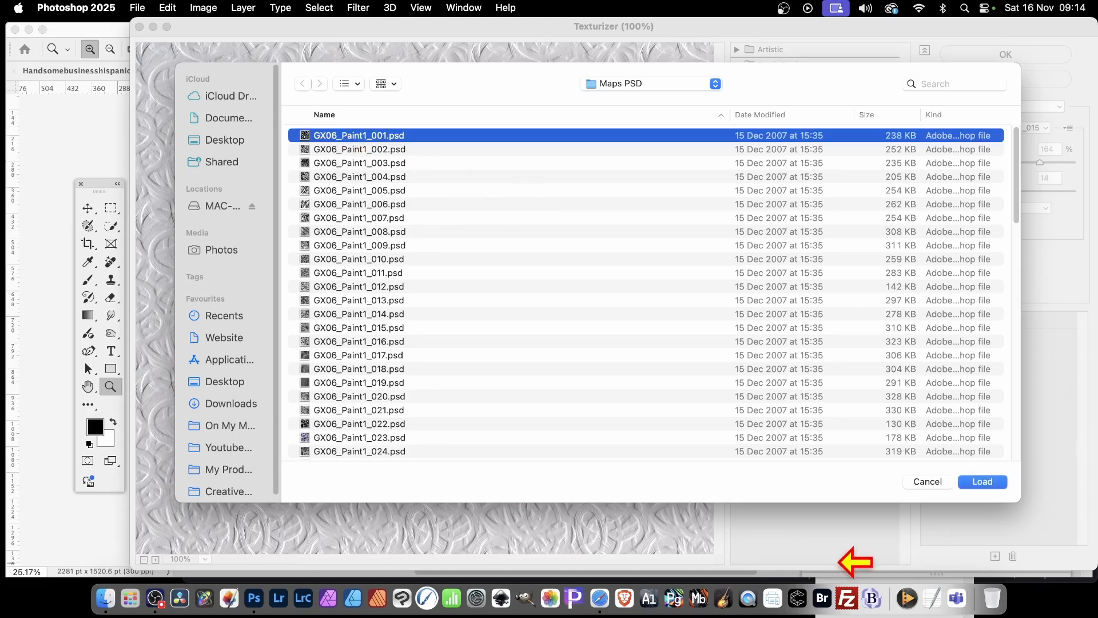
click(980, 482)
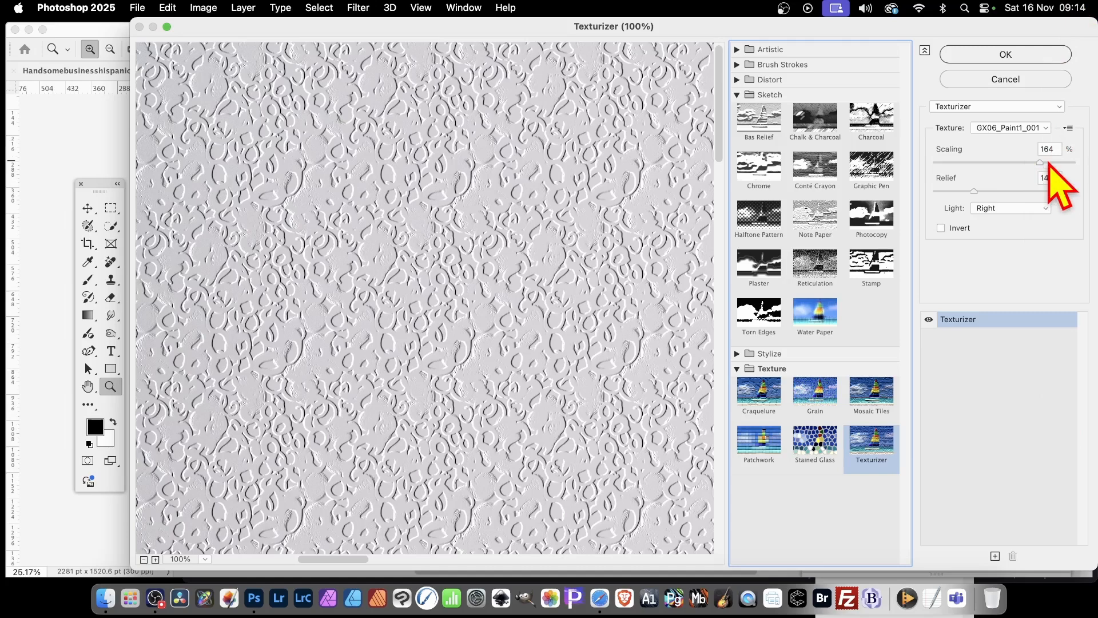
- Set the texture's scaling to 112% and relief to 11, and try Top lighting before restoring the light direction to Right
drag(1041, 162, 1071, 193)
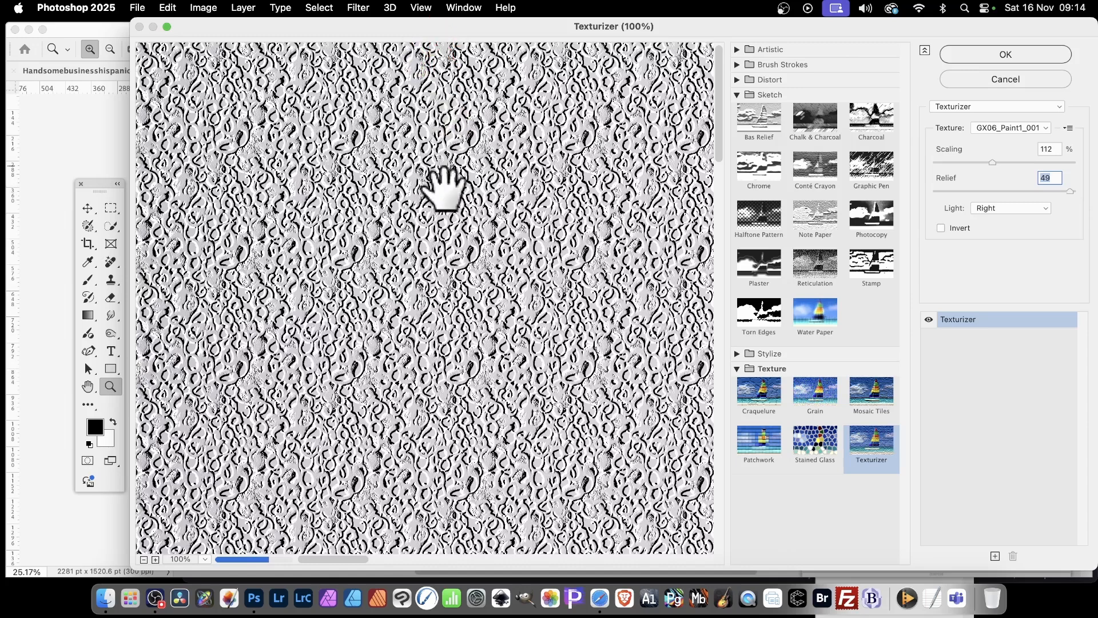
drag(980, 191, 967, 192)
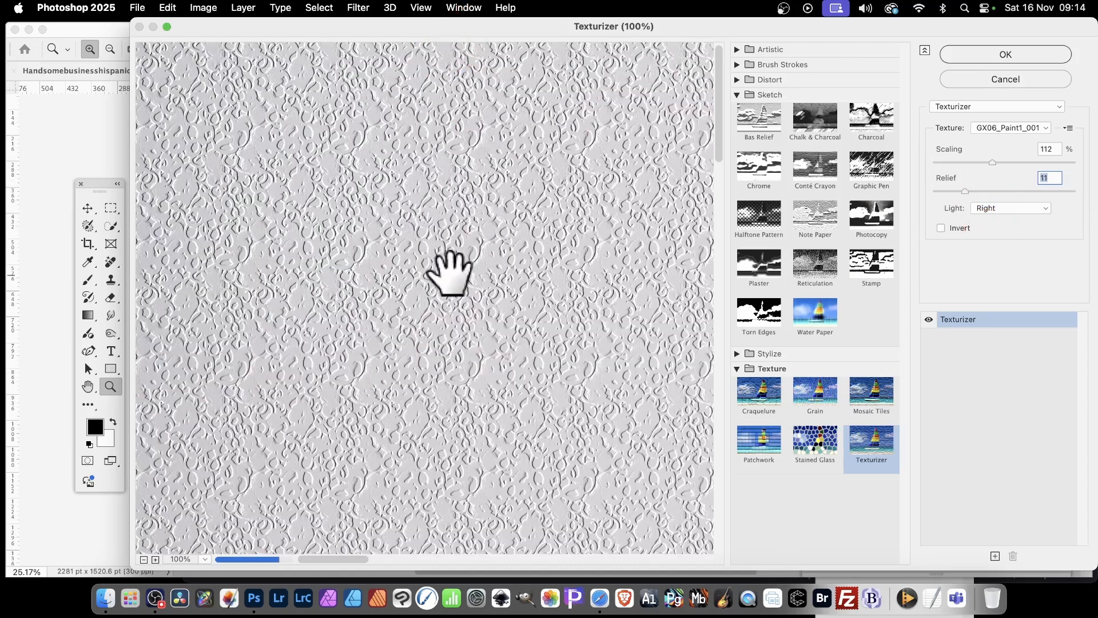
click(1012, 211)
click(1001, 177)
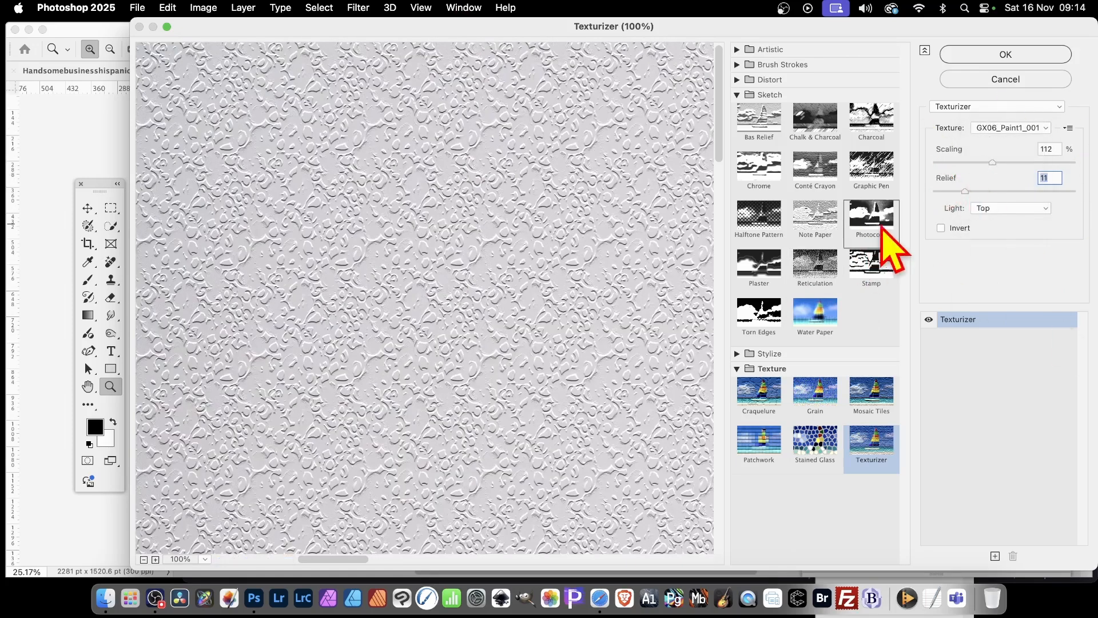
click(1030, 209)
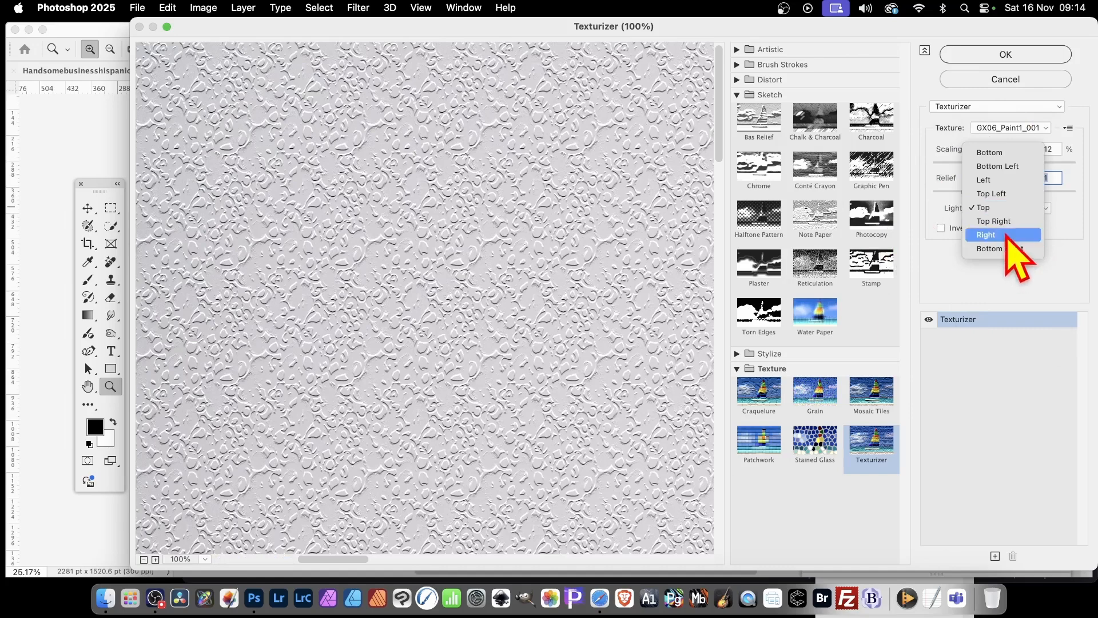
click(987, 235)
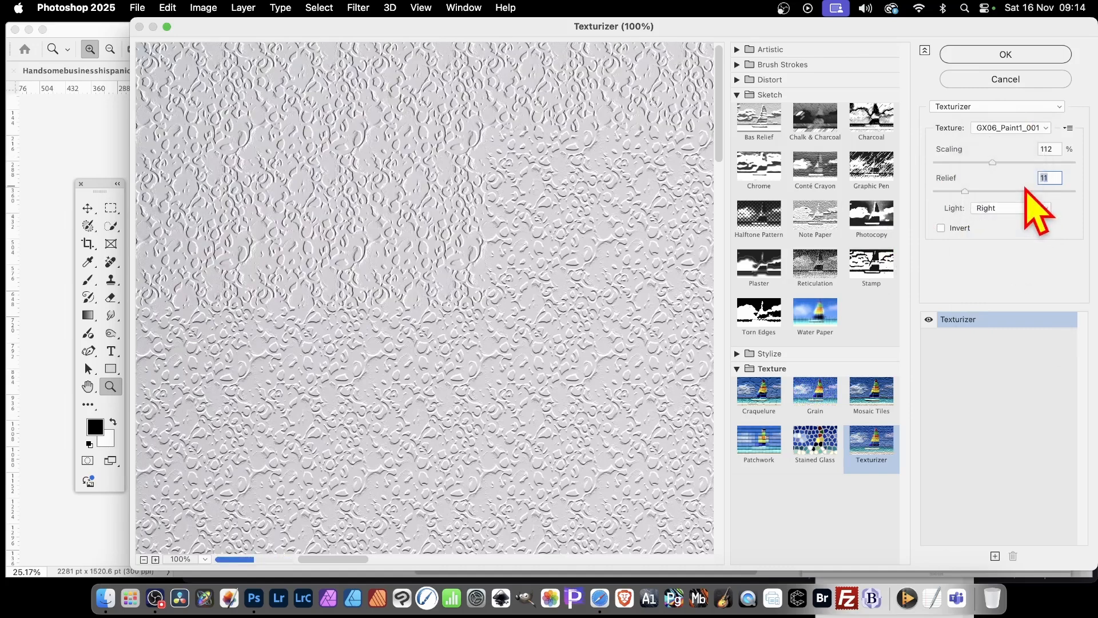
- Invert the texture, apply the Texturizer filter to the whole layer, and undo that application
click(941, 229)
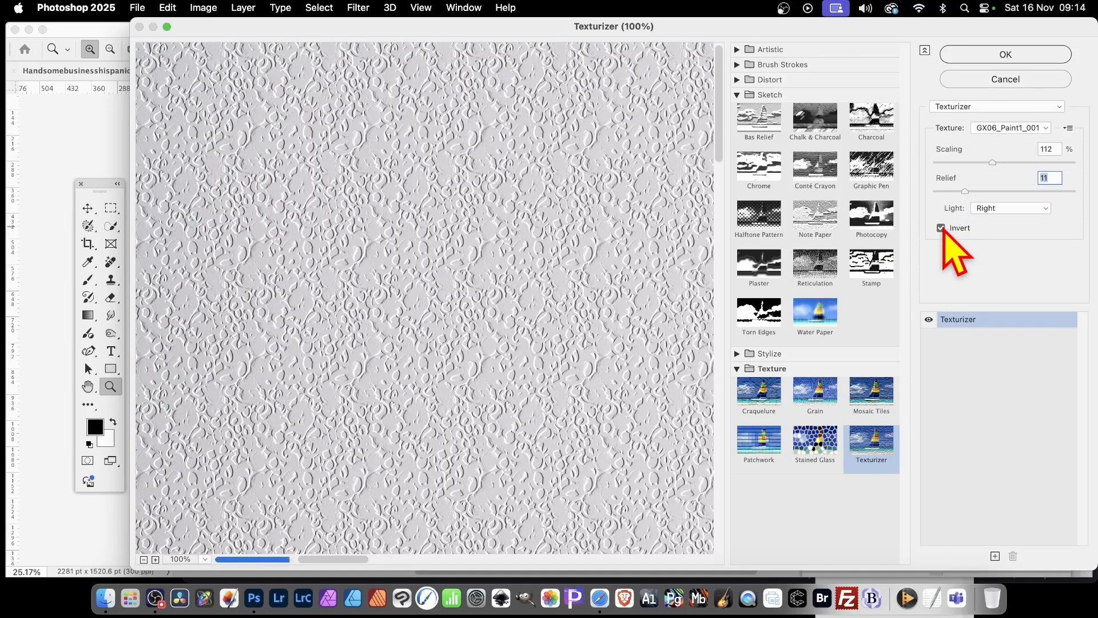
click(998, 53)
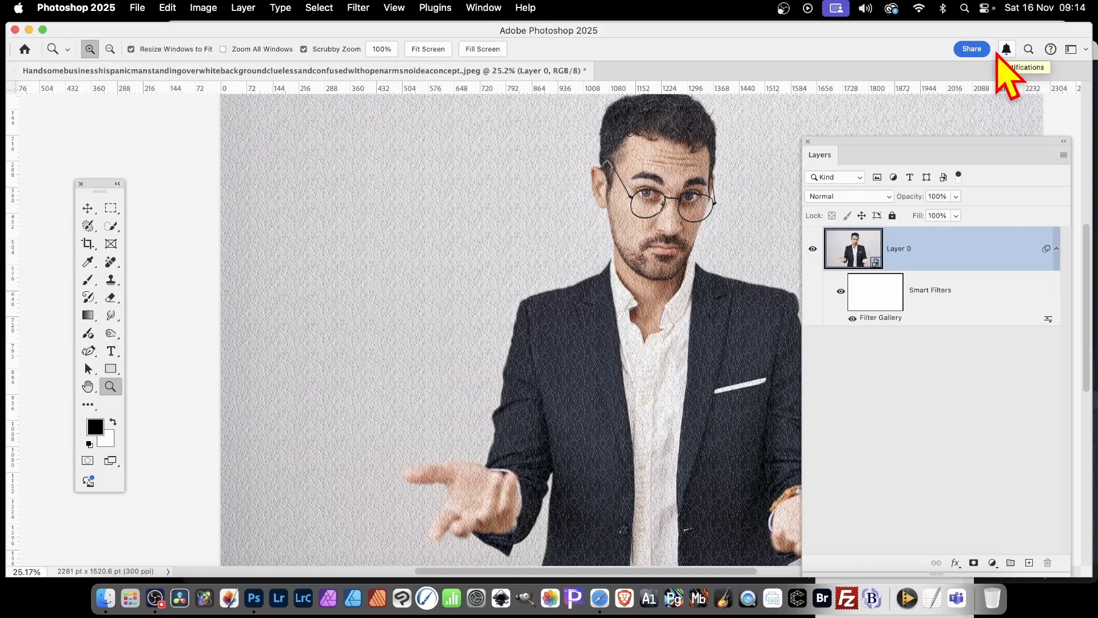
key(super+z)
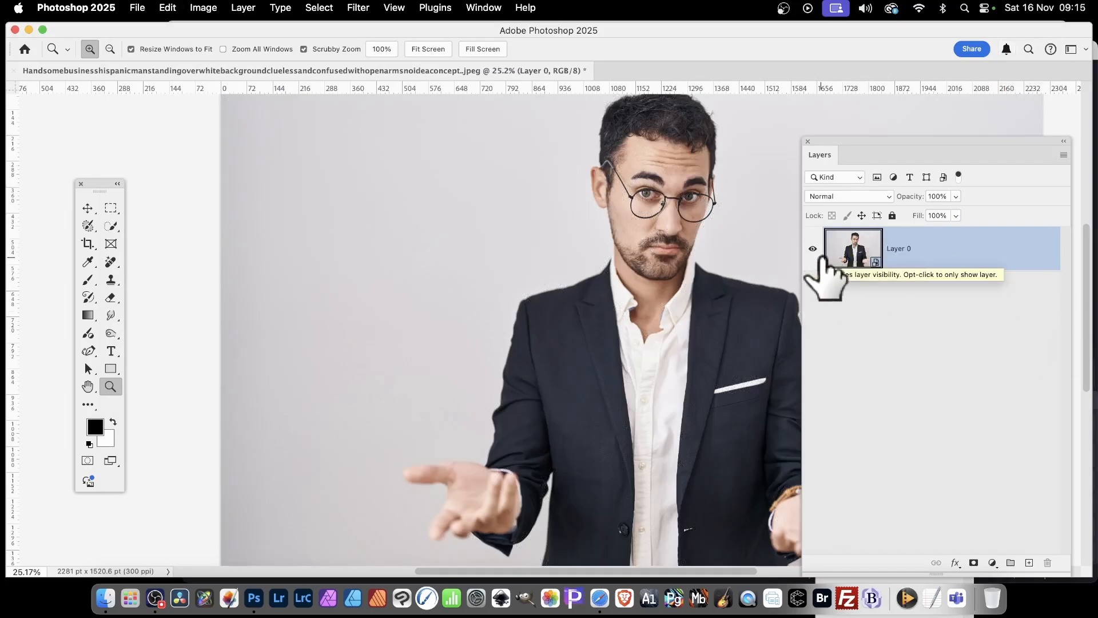
- Select the man as the subject and invert the selection to cover the background
click(243, 7)
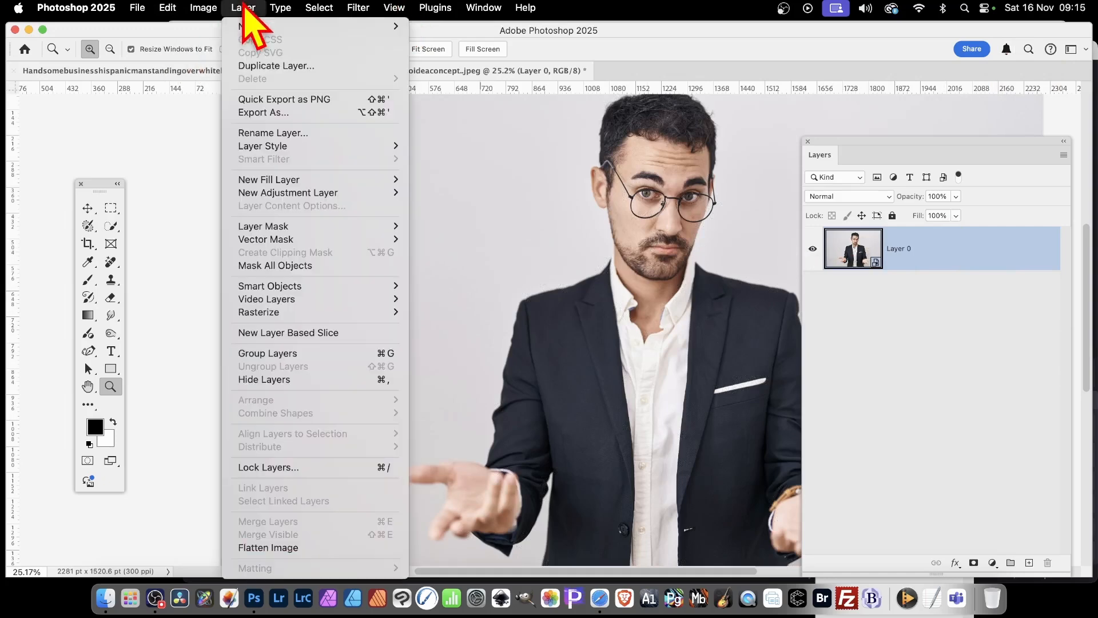
mouse_move(246, 286)
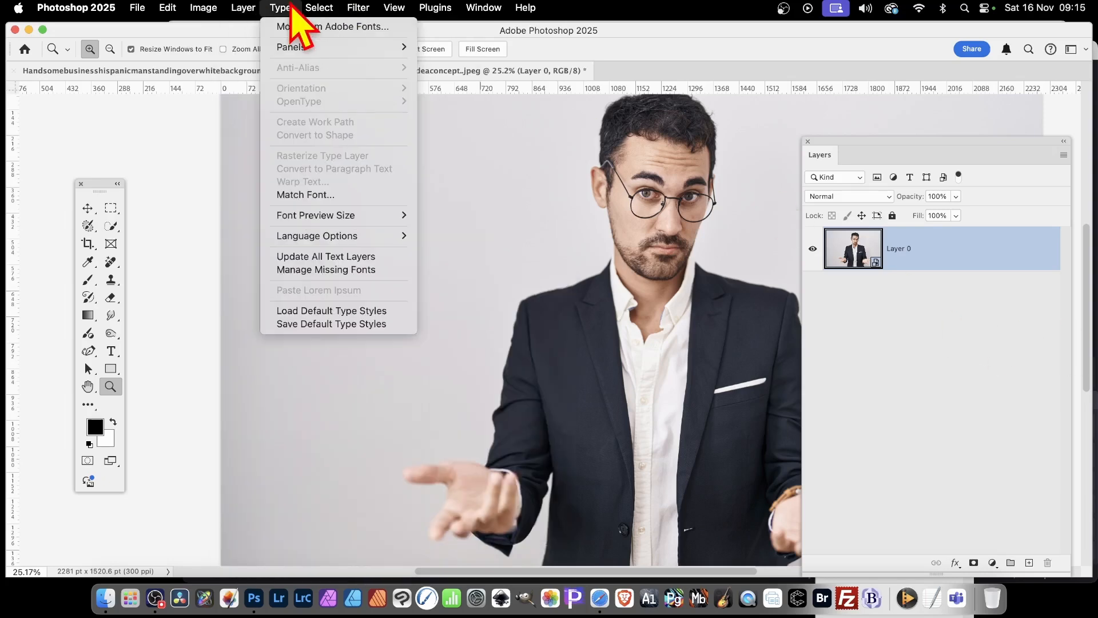
mouse_move(329, 12)
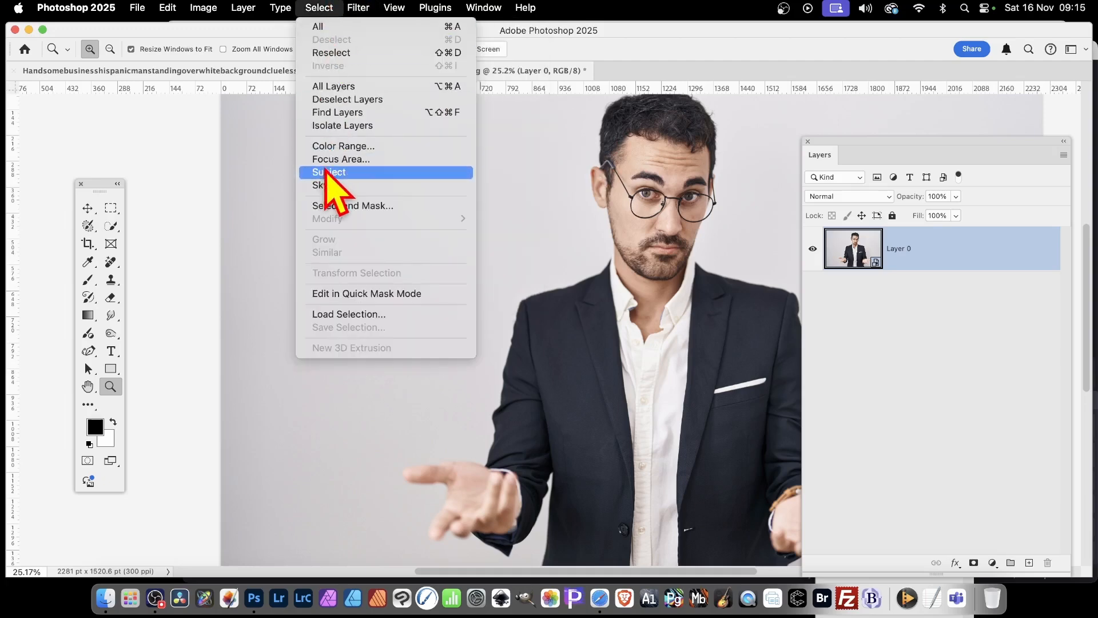
click(325, 174)
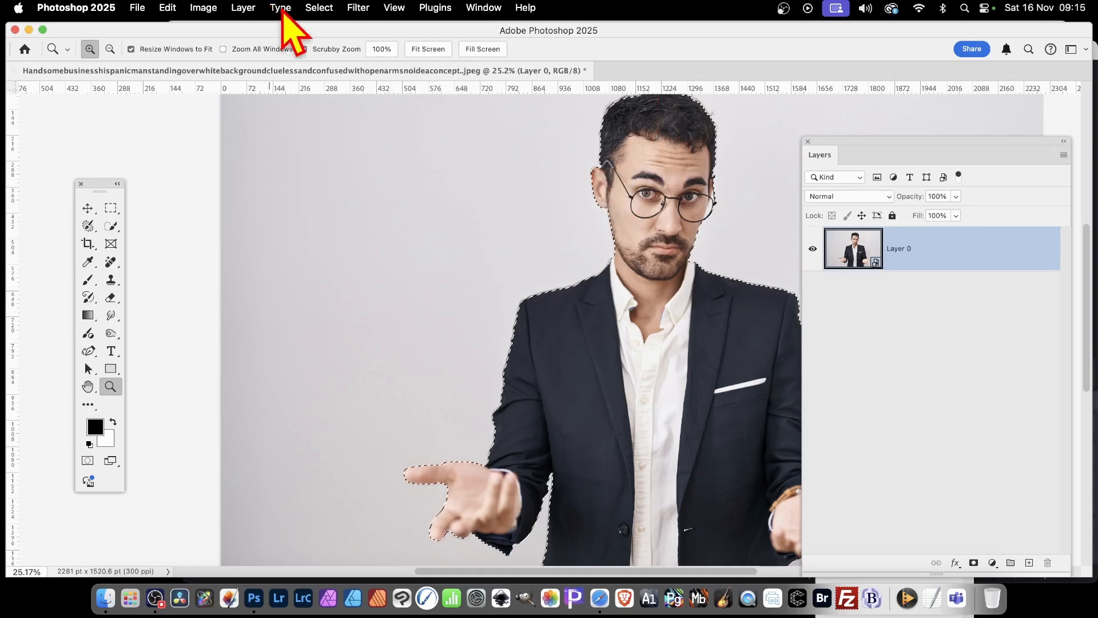
click(320, 8)
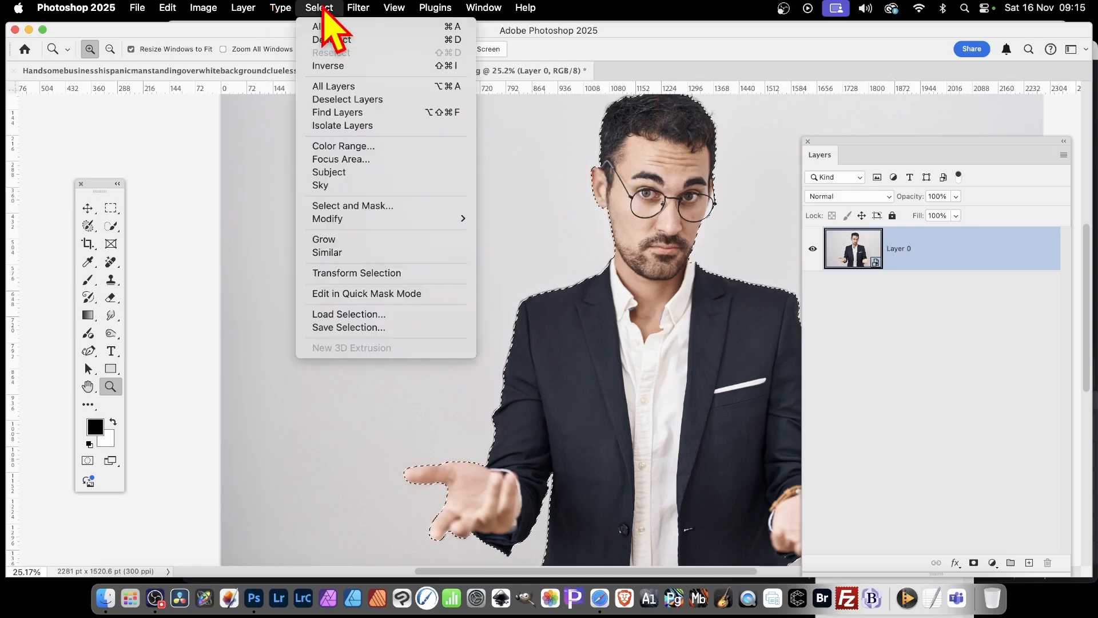
click(328, 66)
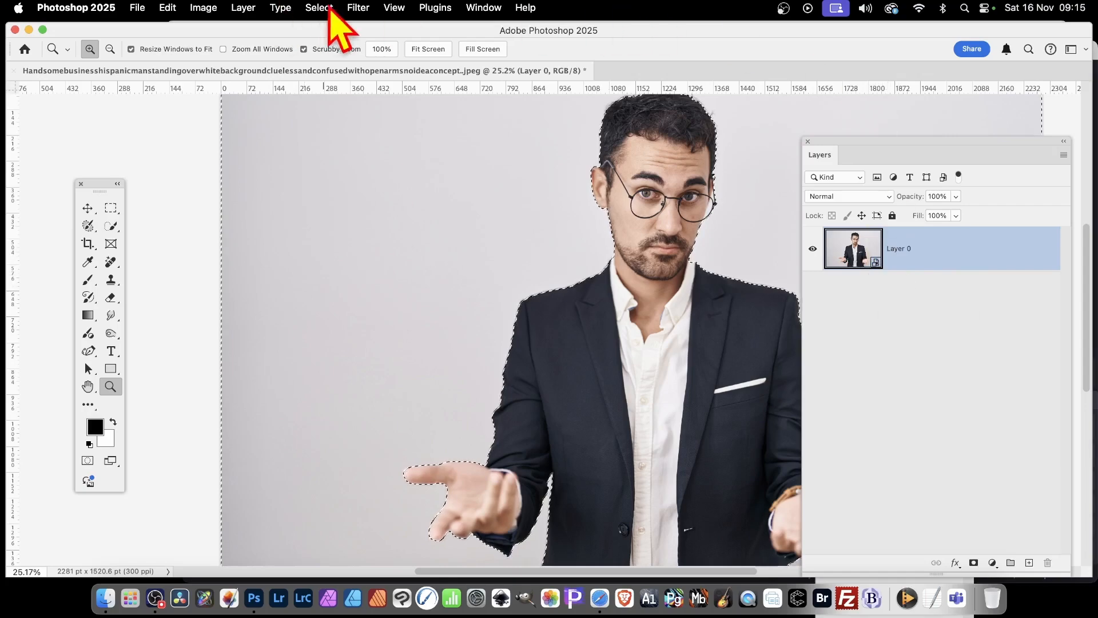
- Apply the Texturizer filter from the Filter Gallery to the selected background with relief set to 20
click(364, 8)
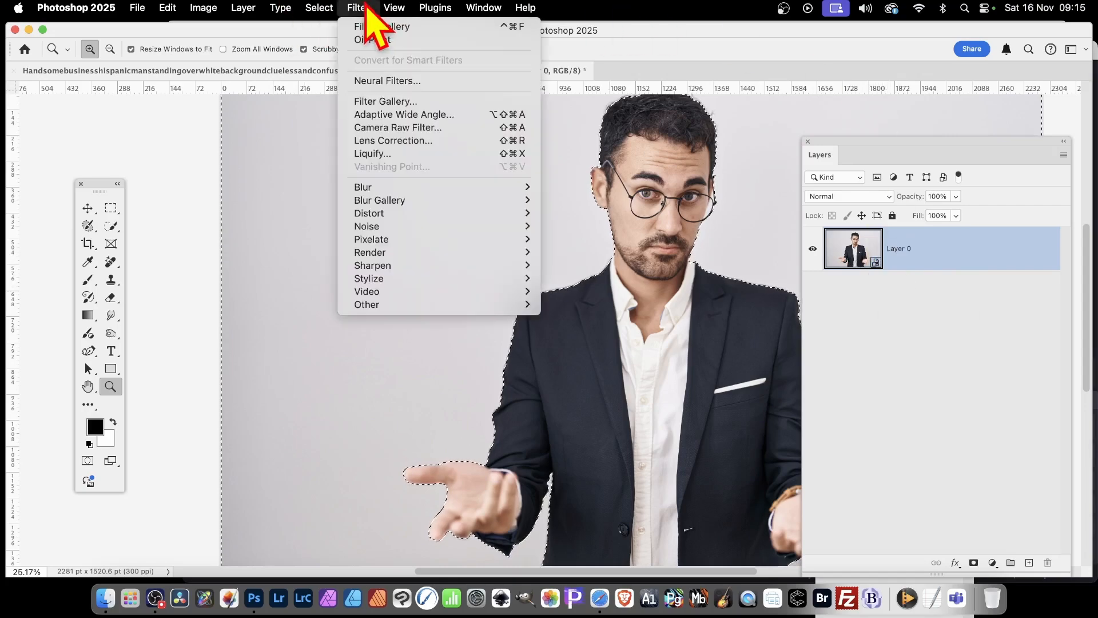
click(393, 103)
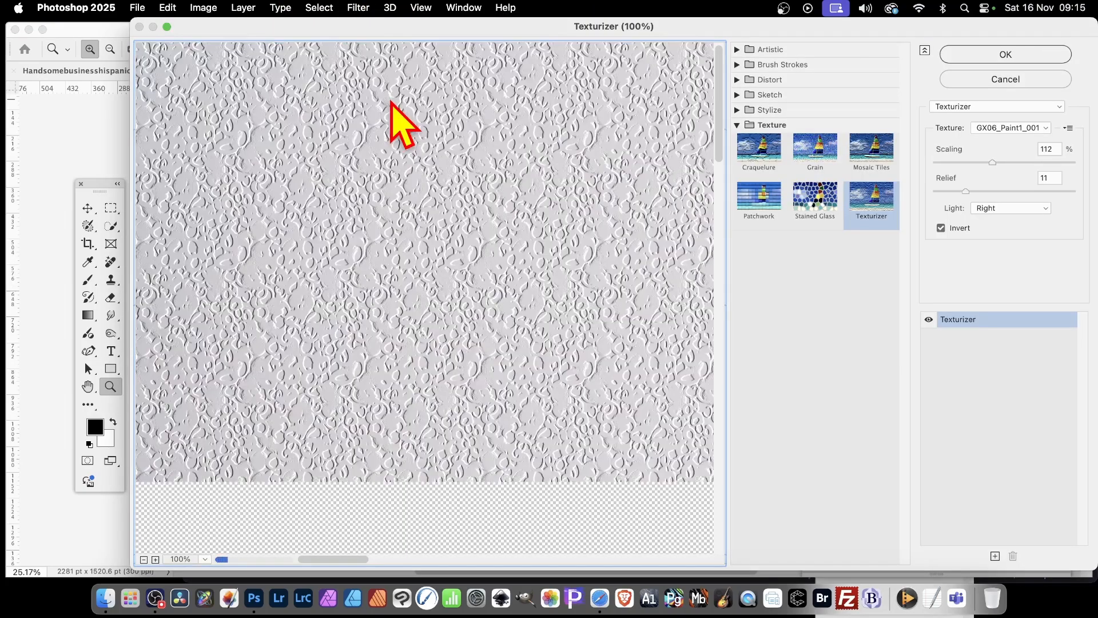
drag(645, 392, 128, 102)
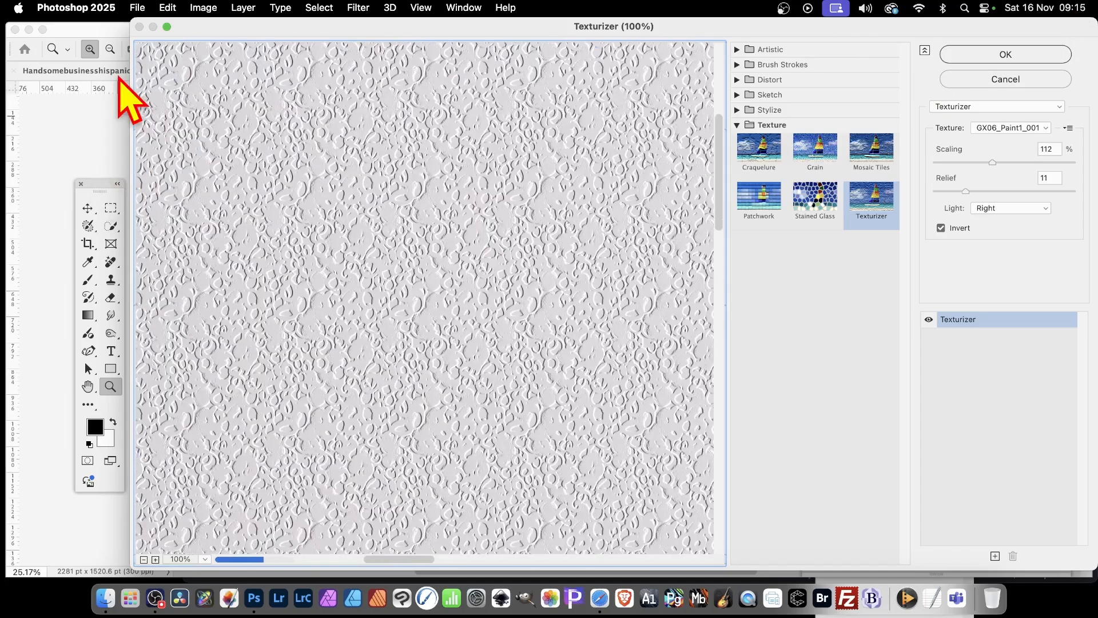
drag(710, 409, 400, 183)
drag(662, 429, 369, 286)
drag(650, 171, 601, 452)
drag(452, 201, 661, 314)
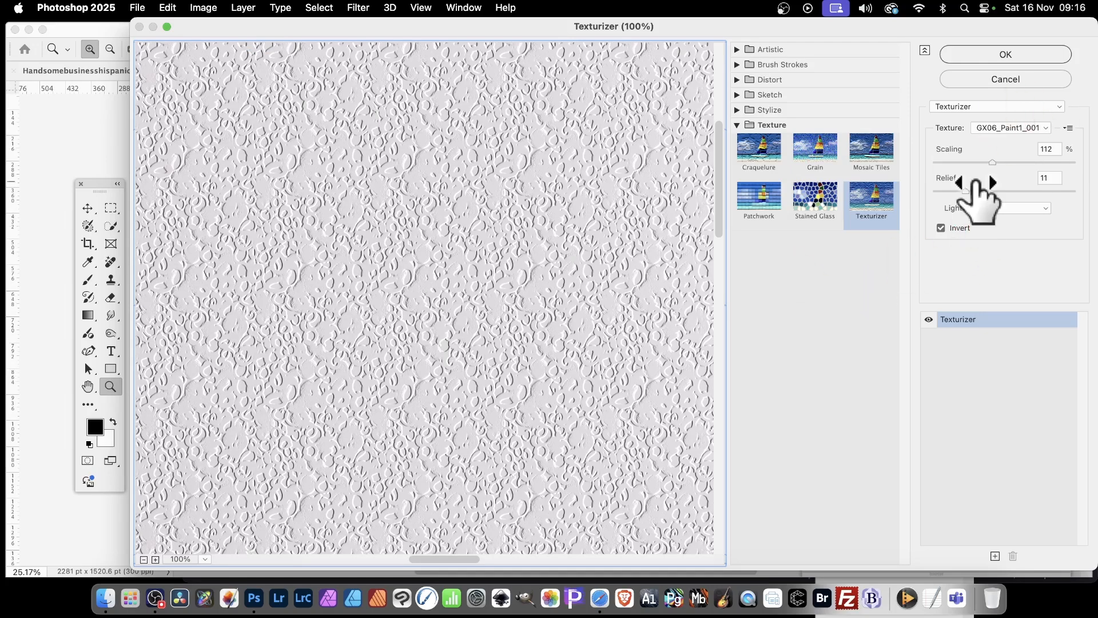
drag(965, 191, 992, 191)
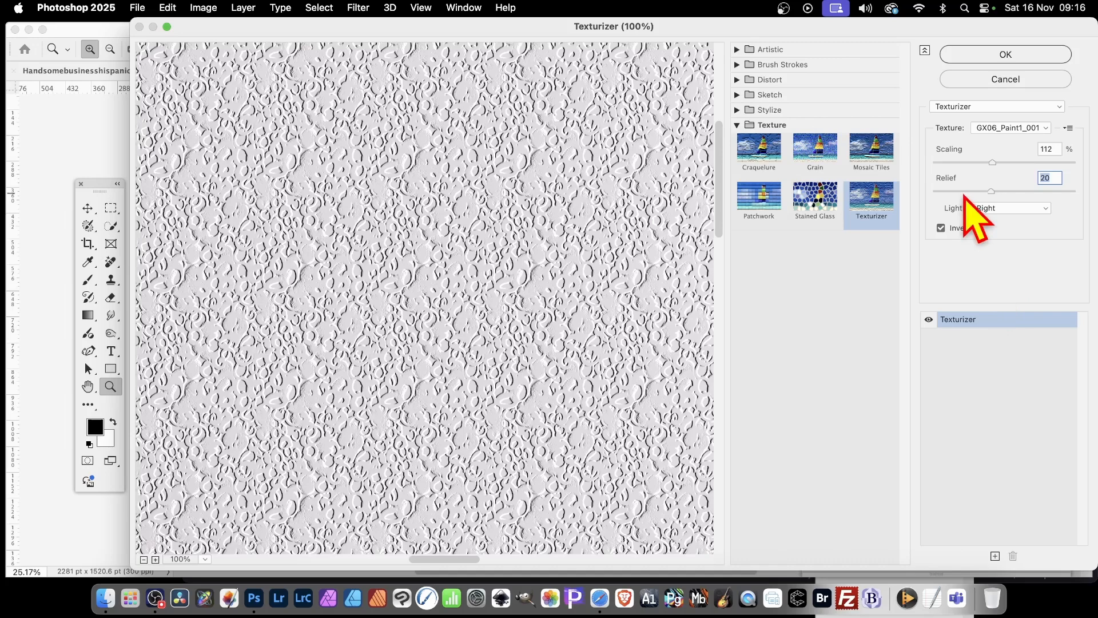
click(1010, 55)
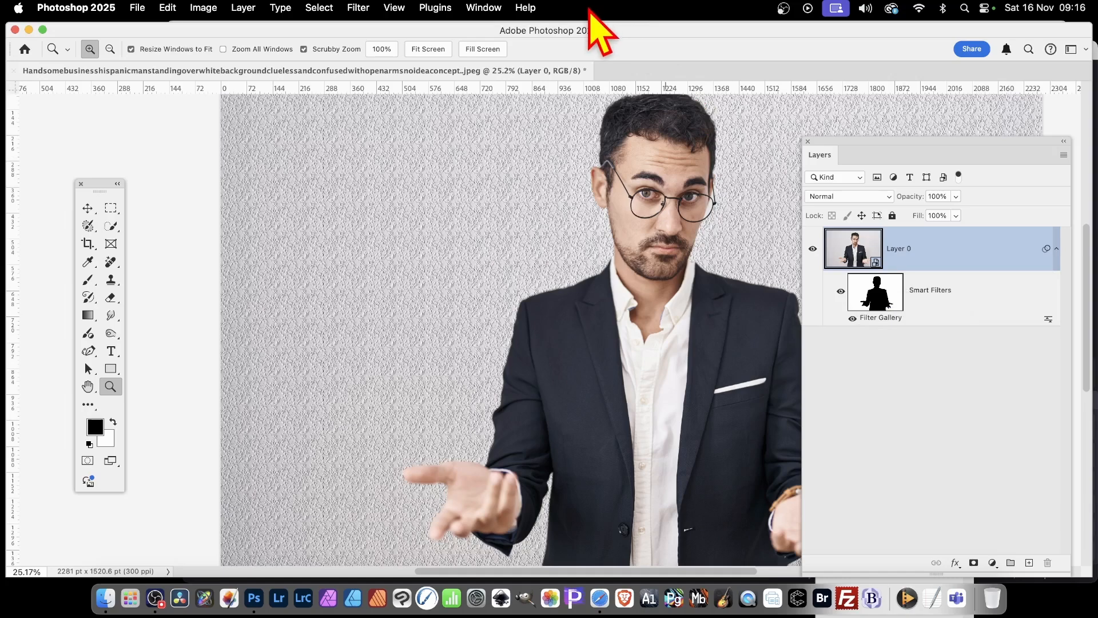
- Start another Filter Gallery effect on the layer and load the GX06_Paint1_012.psd texture into Texturizer
click(361, 8)
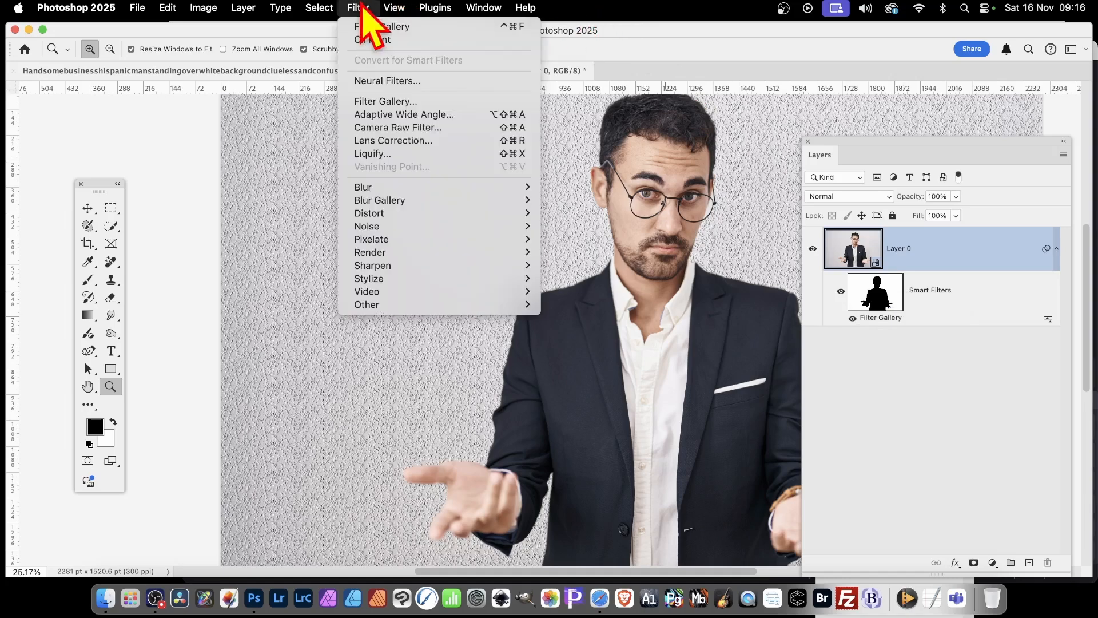
click(379, 103)
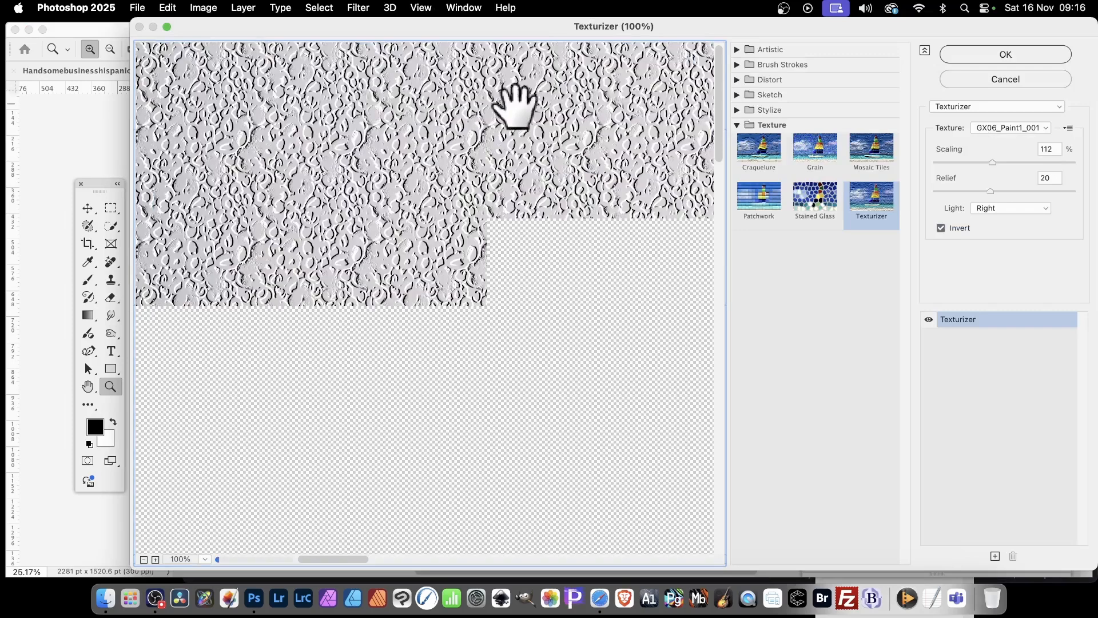
click(1068, 128)
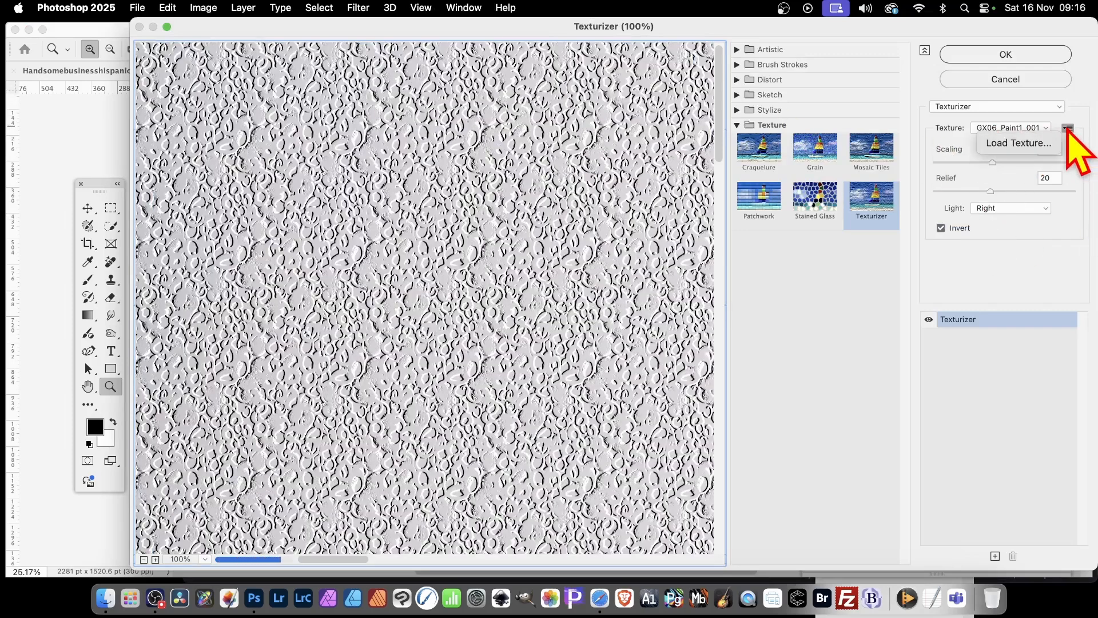
click(1017, 143)
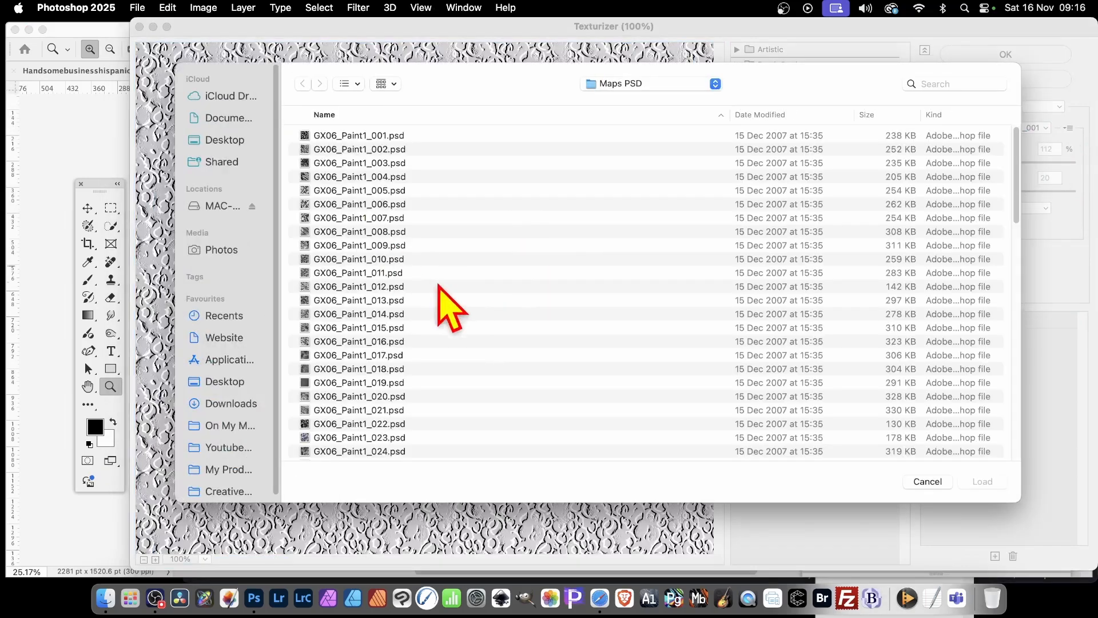
click(369, 286)
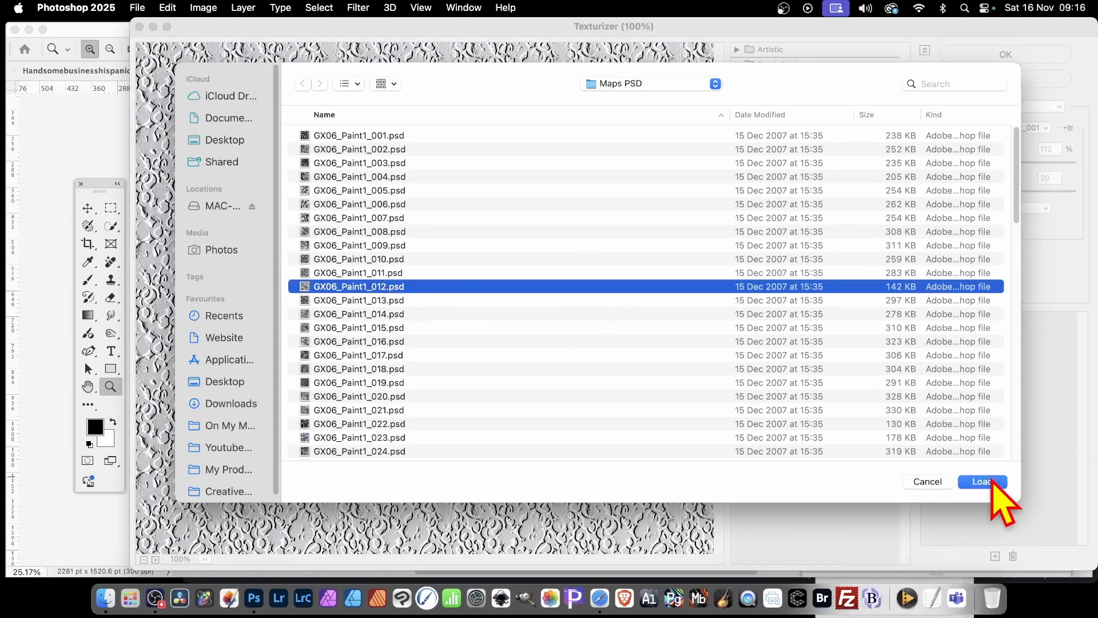
click(985, 482)
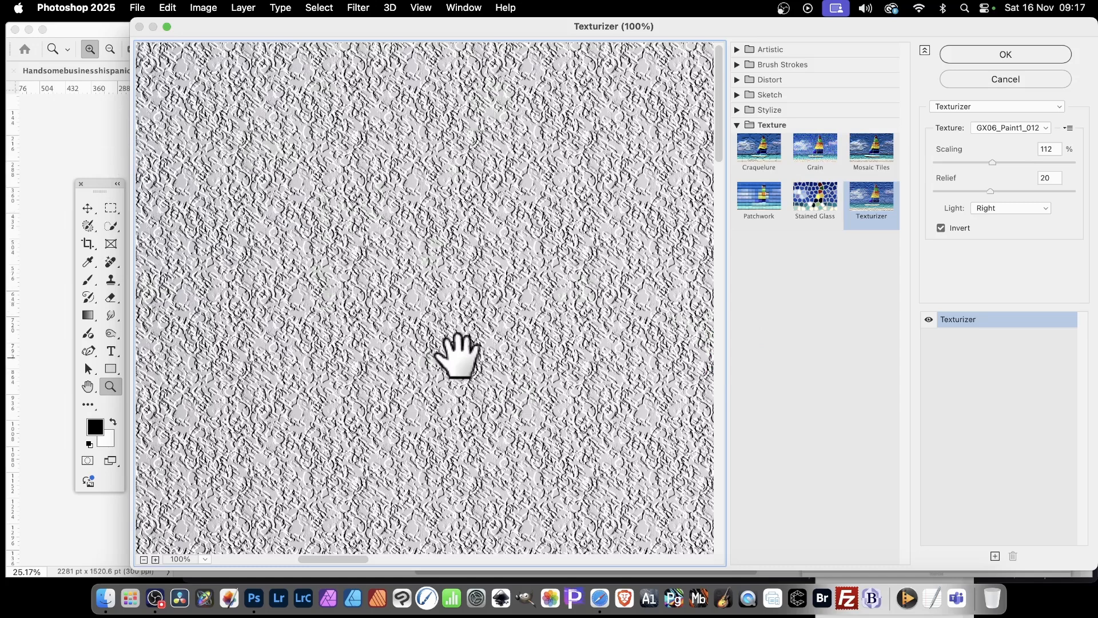
- Set the Texturizer relief to 31, scaling to 127% and light to Top Left, and apply it to the background
click(1021, 192)
click(1005, 163)
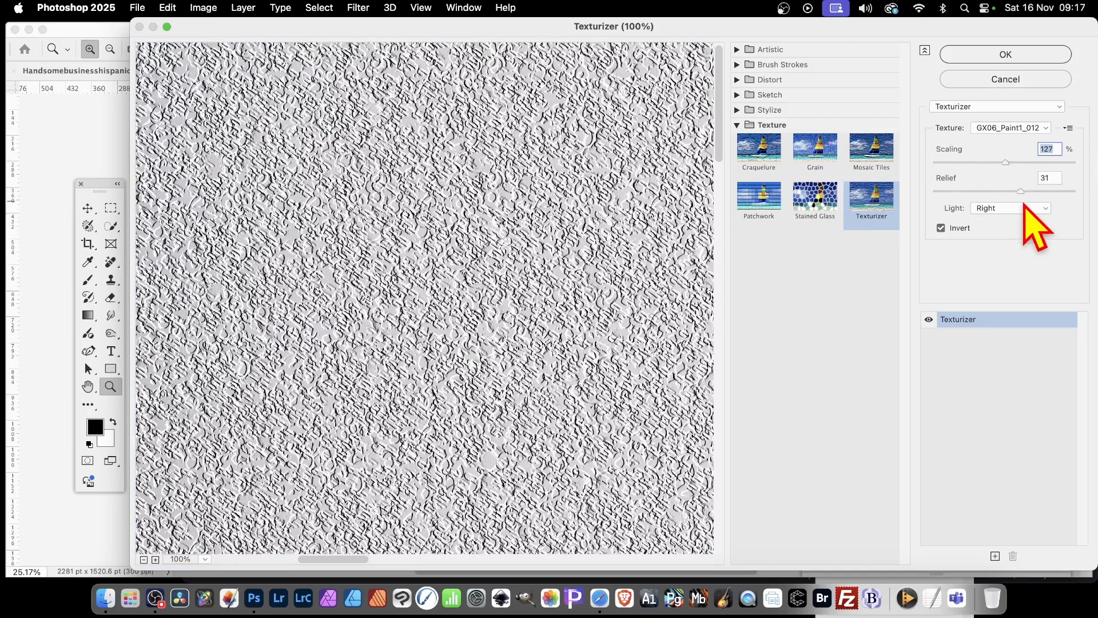
click(1023, 206)
click(1023, 167)
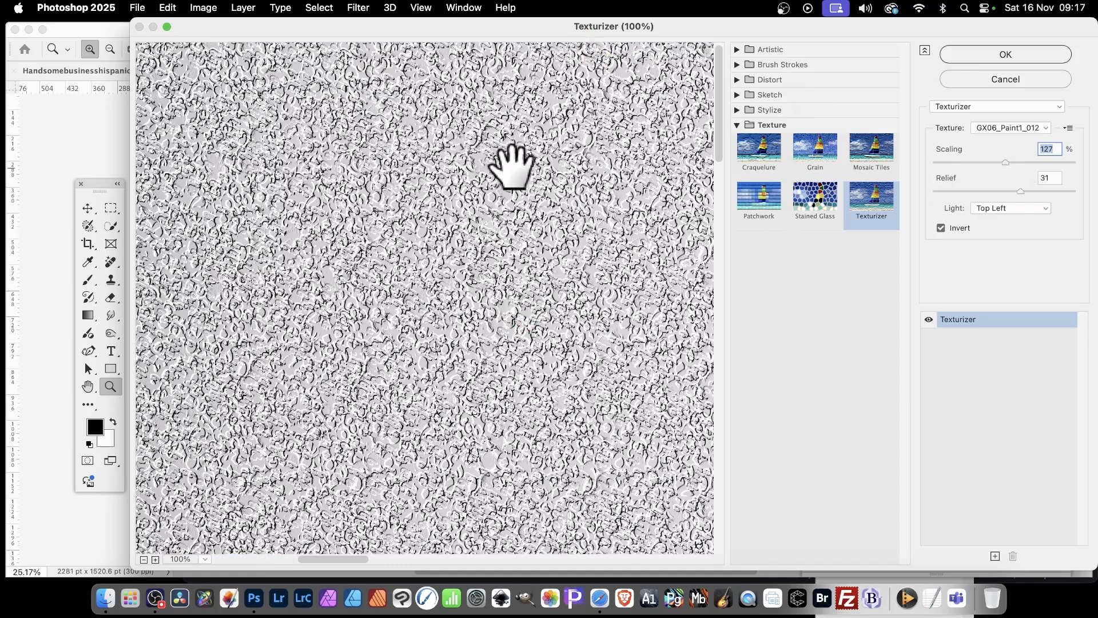
click(1024, 55)
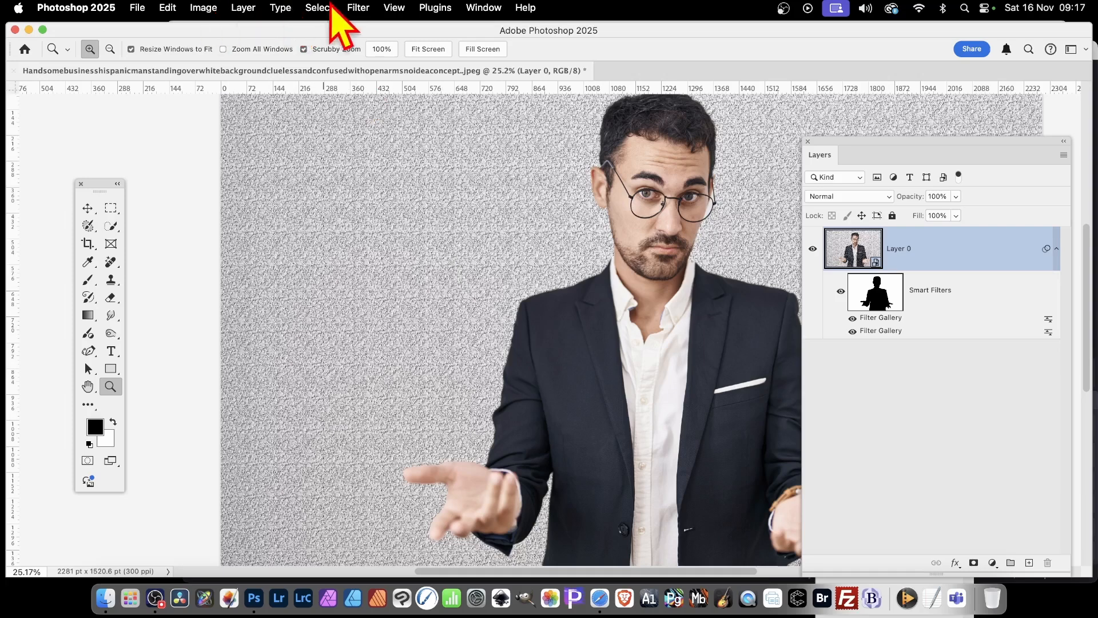
- Apply the Oil Paint filter to the masked background, trying lighting at an angle of 35° but leaving lighting off
click(360, 8)
mouse_move(380, 278)
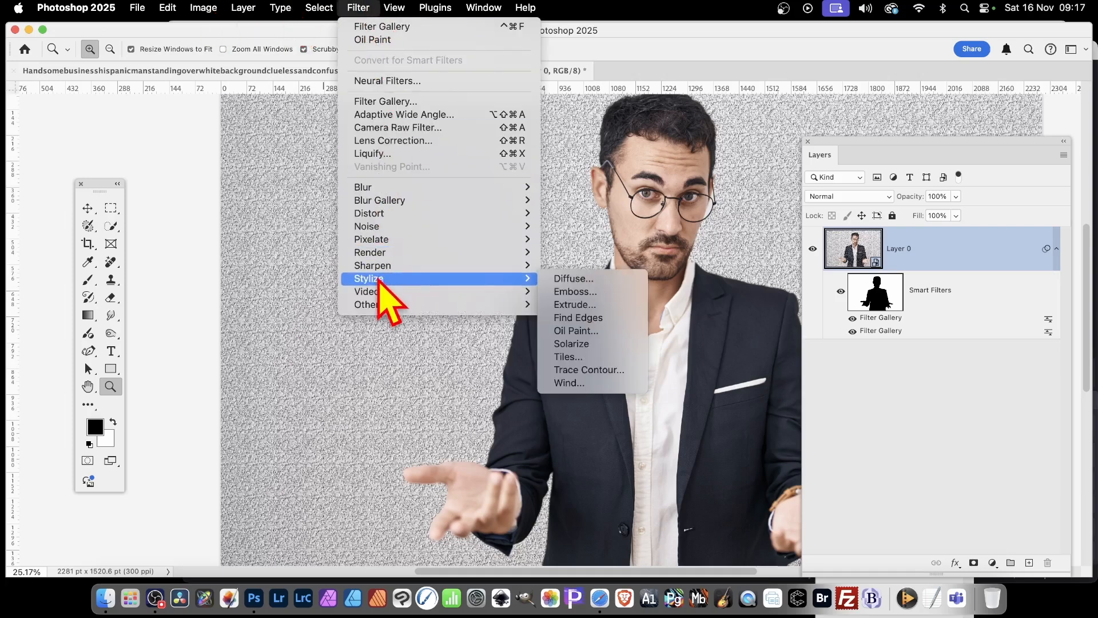
click(584, 330)
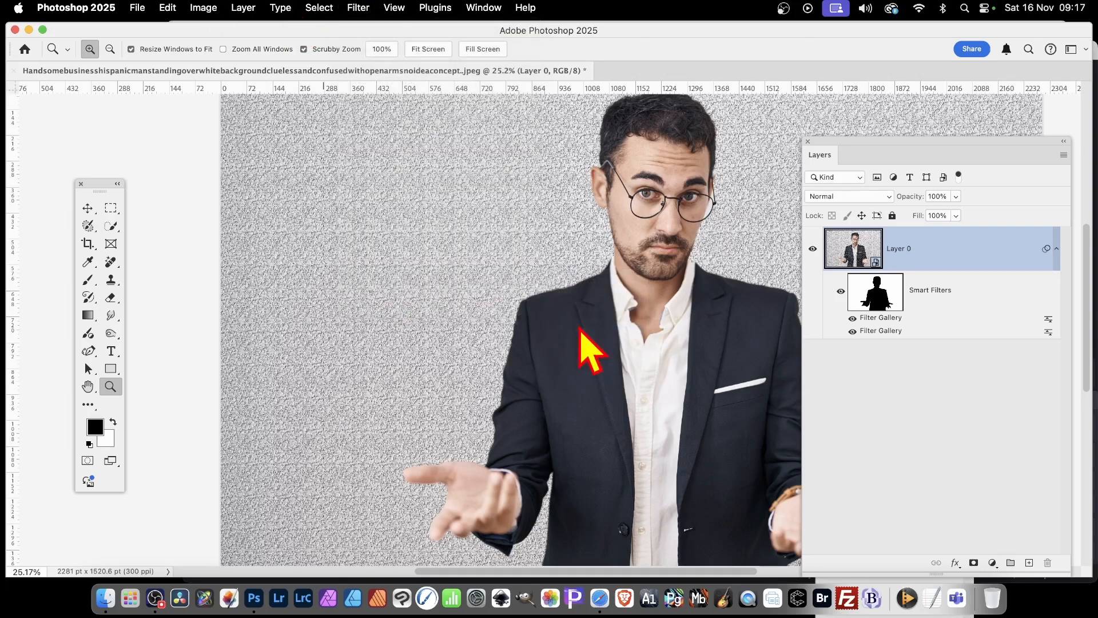
mouse_move(509, 208)
mouse_down()
mouse_move(559, 262)
mouse_move(654, 314)
mouse_up()
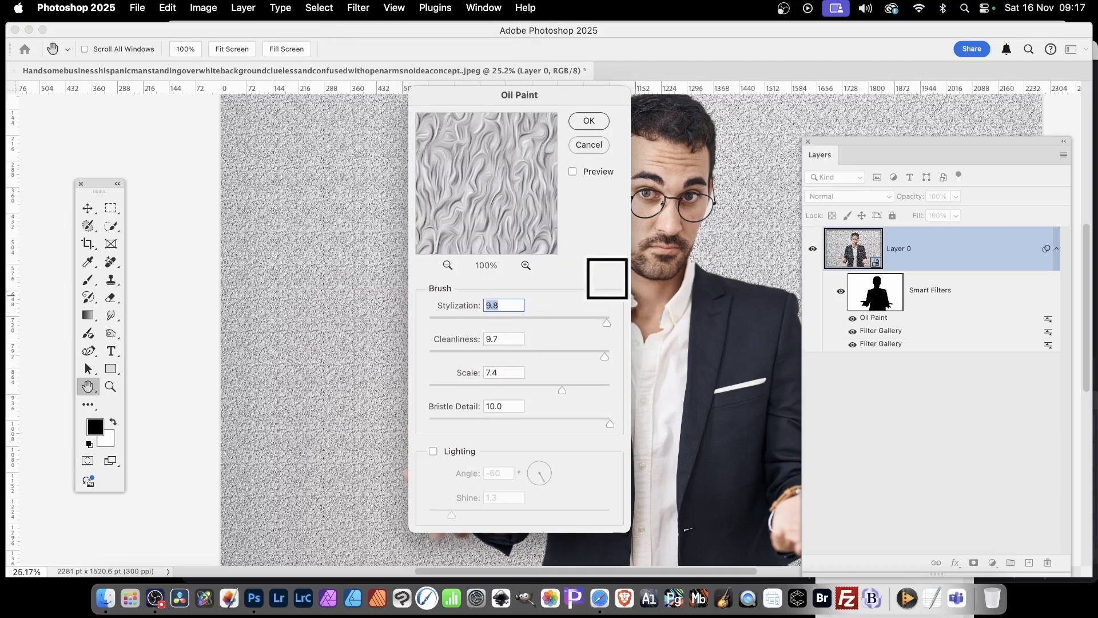
drag(492, 186, 571, 266)
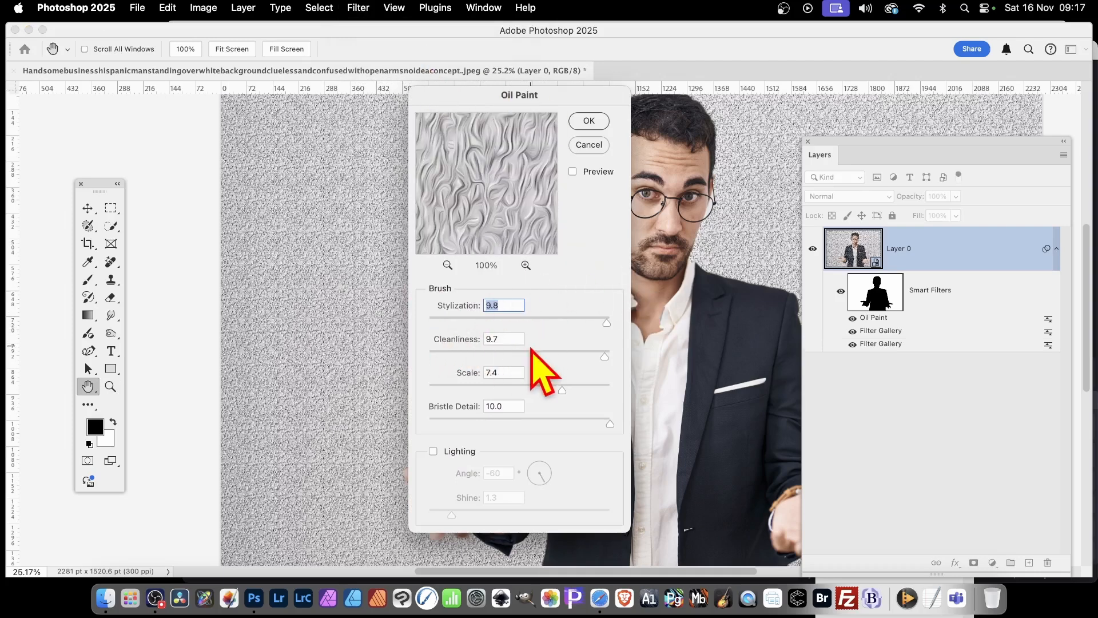
click(434, 451)
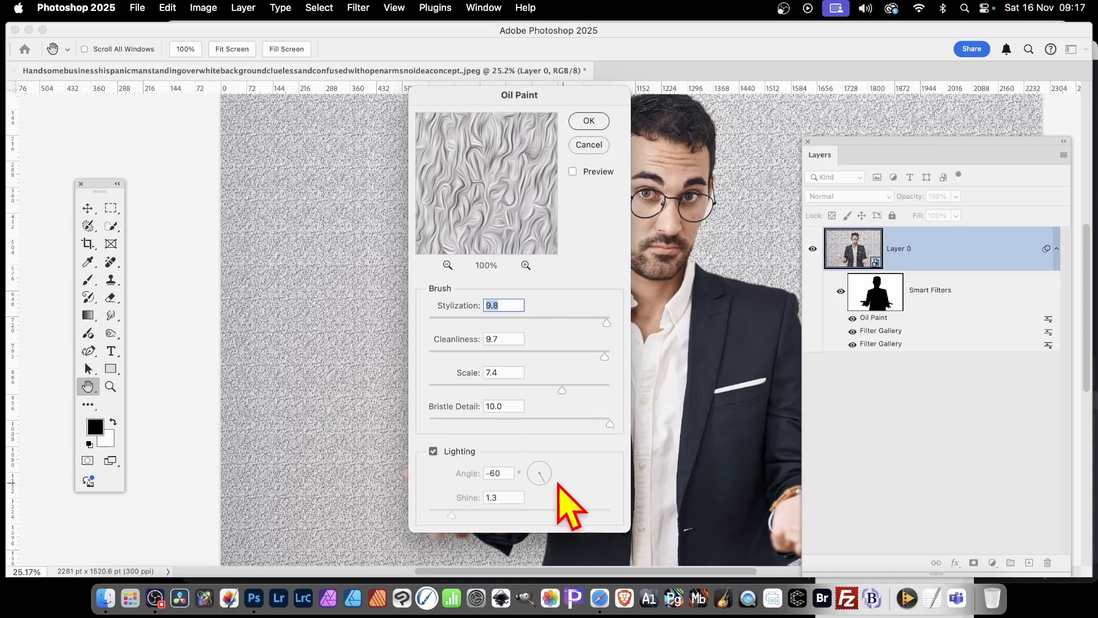
drag(542, 479, 550, 466)
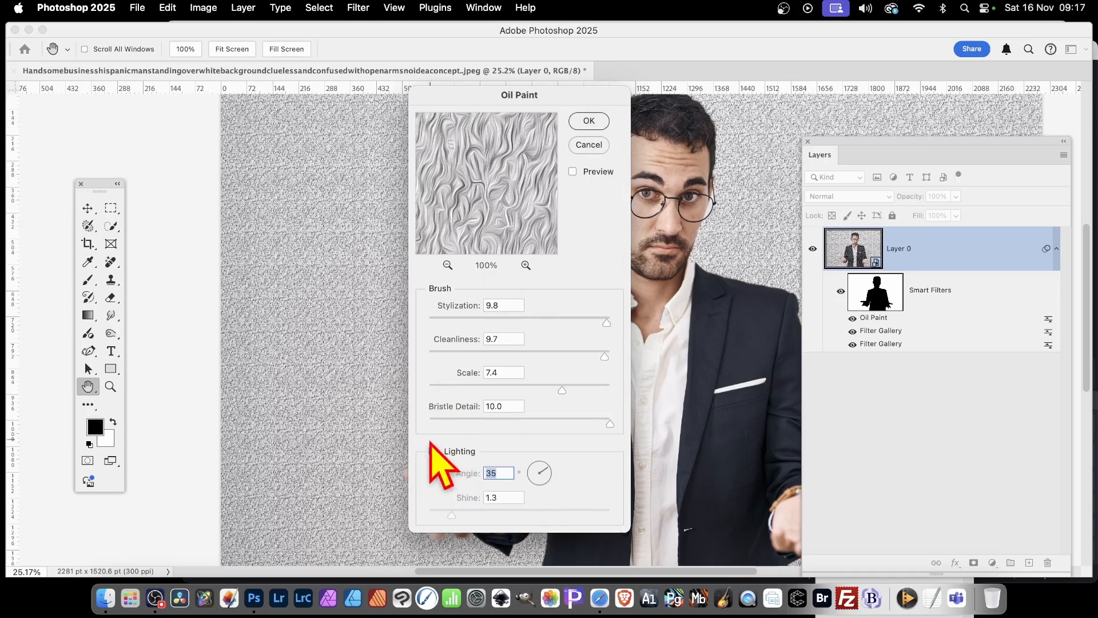
click(595, 123)
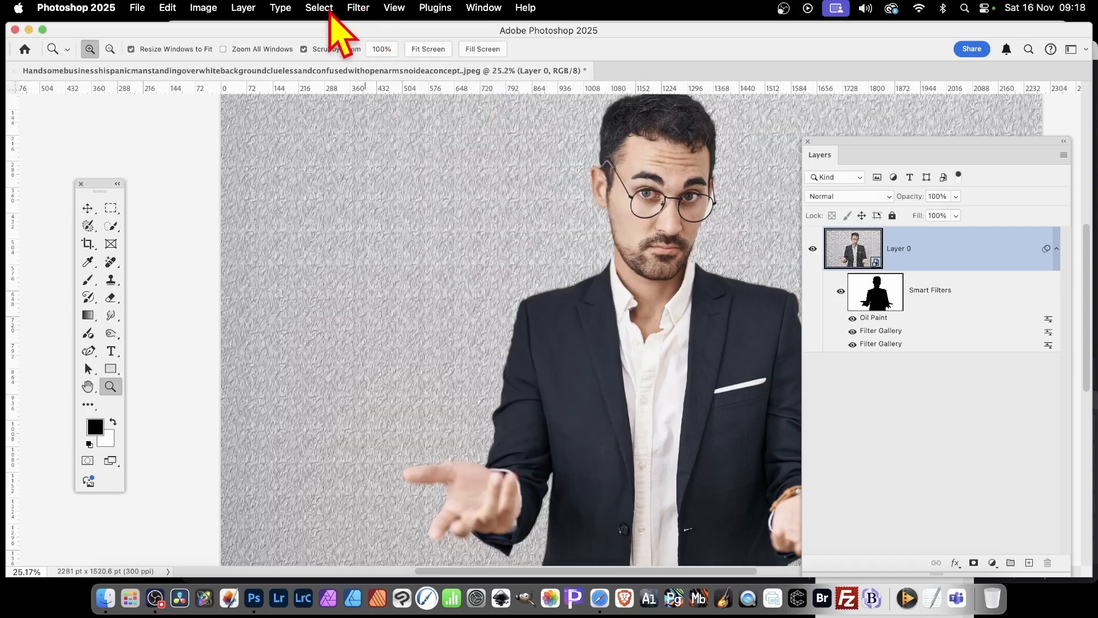
- Apply the Oil Paint filter to the layer a second time with the same settings
click(360, 9)
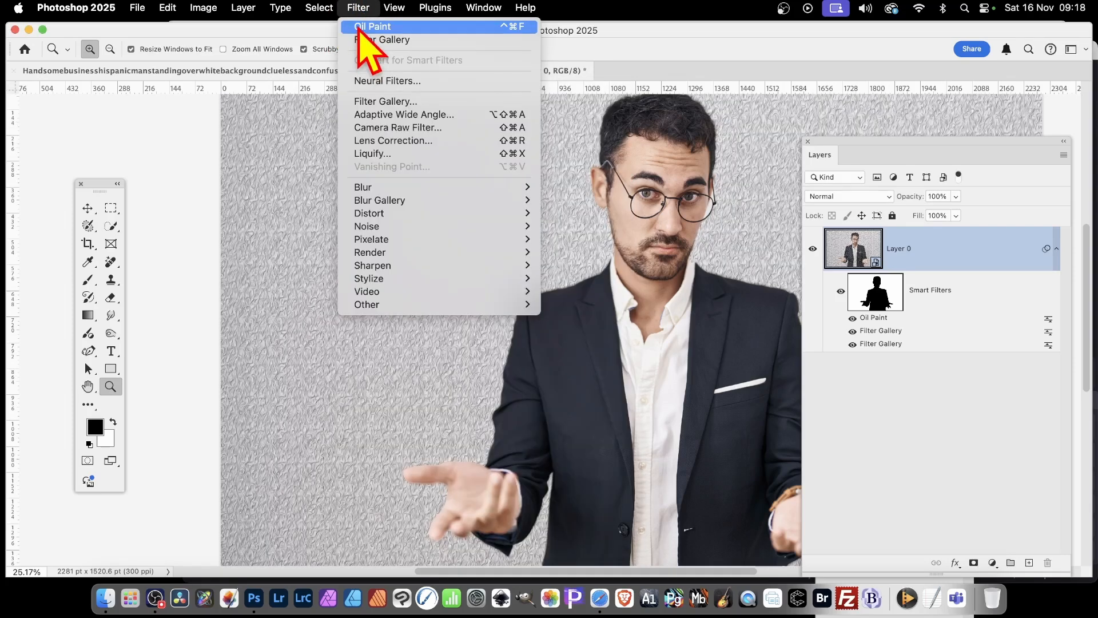
click(366, 26)
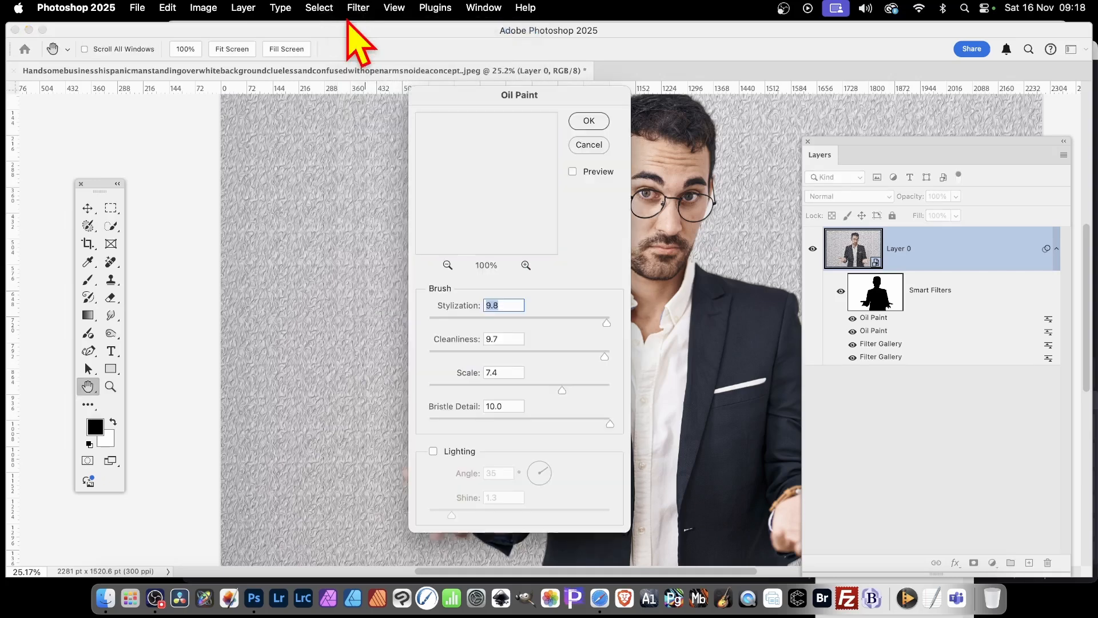
click(589, 121)
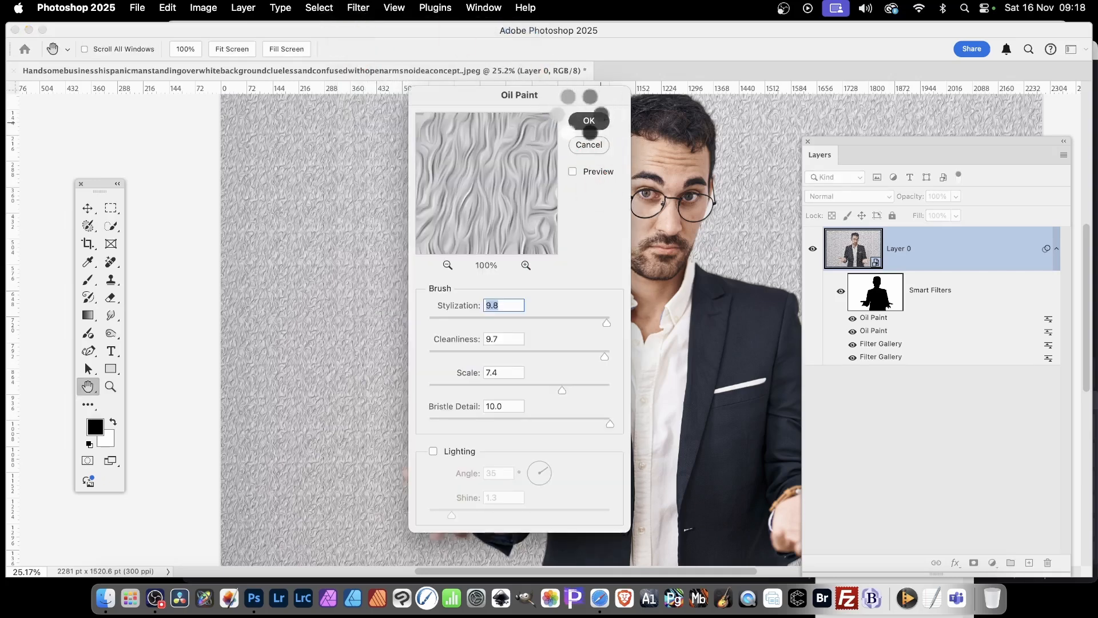
key(z)
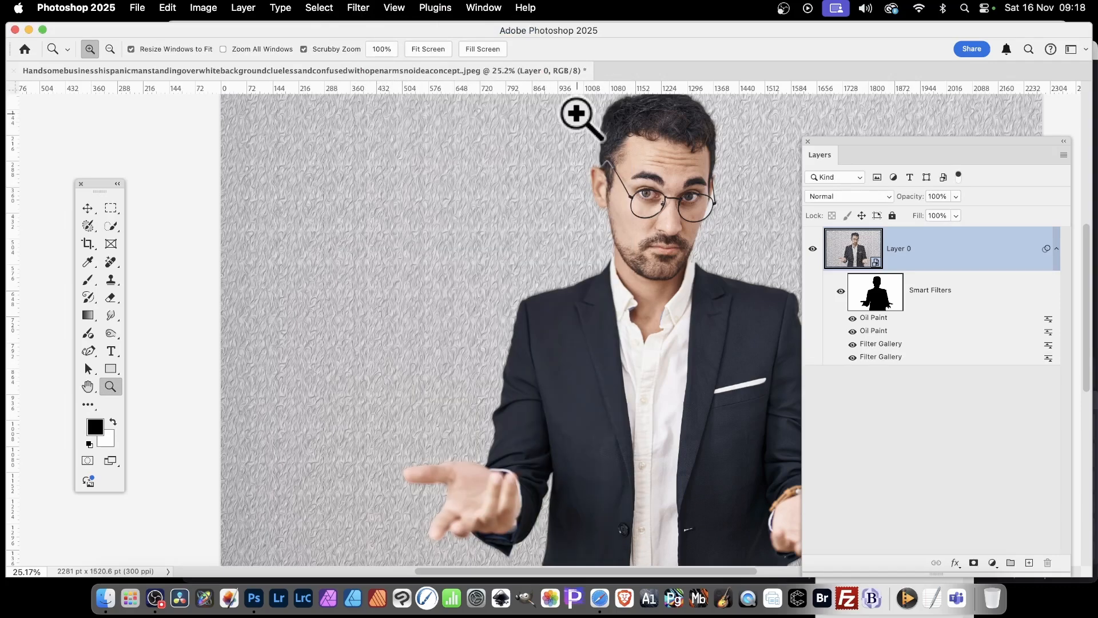